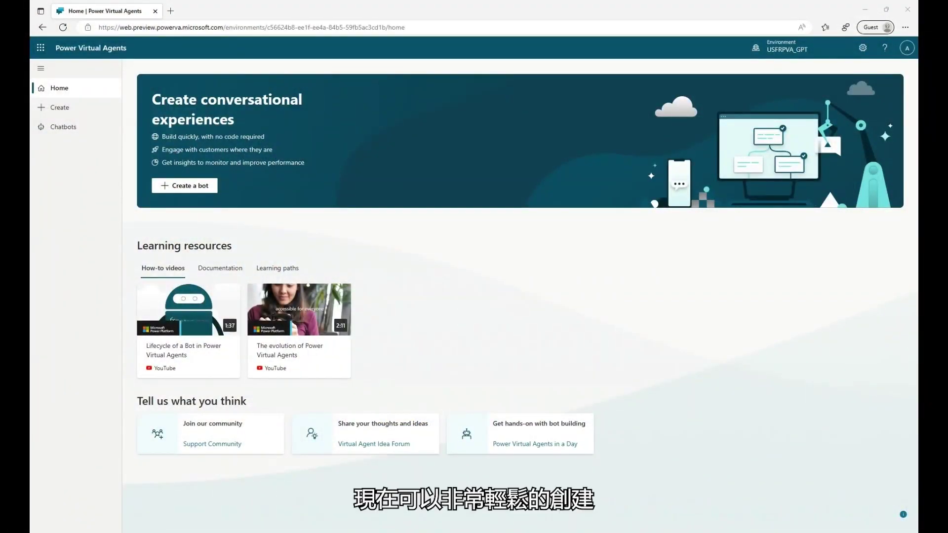
left_click(191, 186)
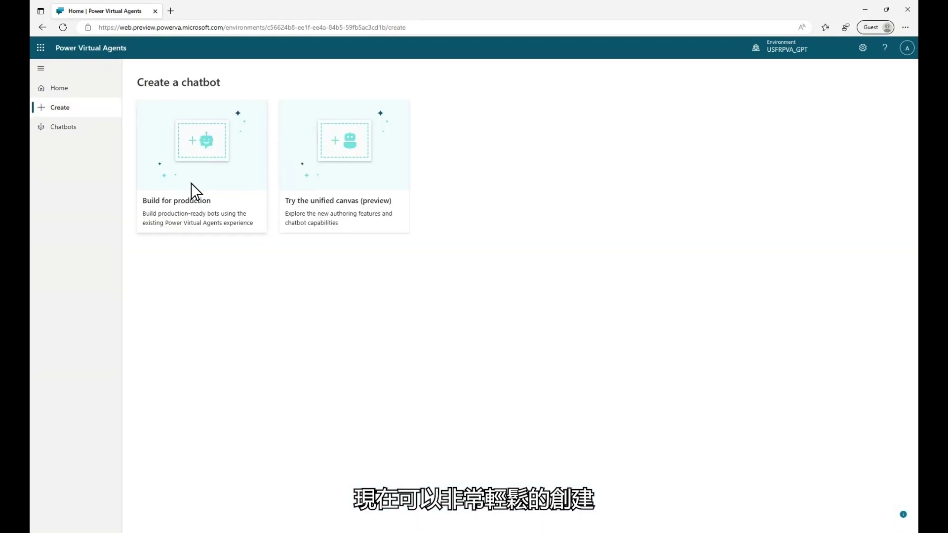
left_click(348, 180)
type("Microsoft Su")
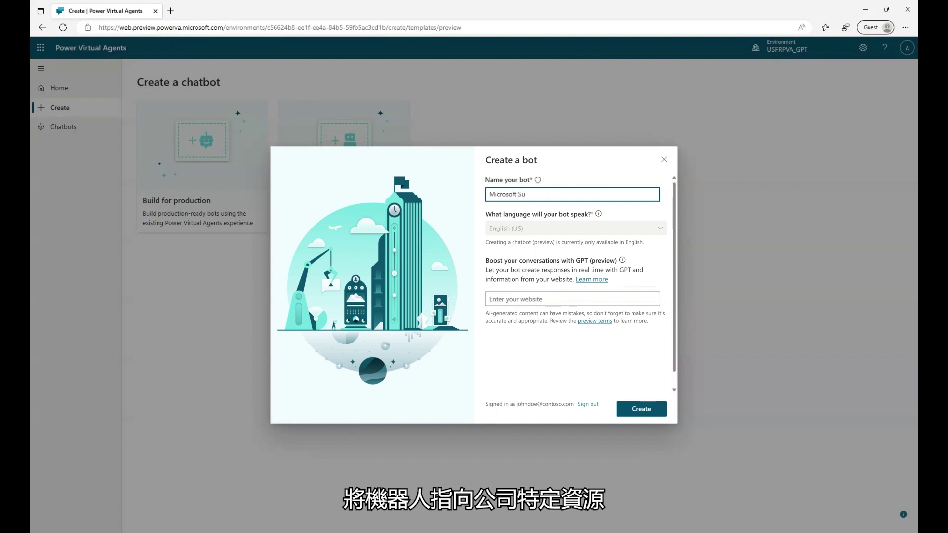
type("pport Bot")
key("Tab")
type("www.microsoft.com")
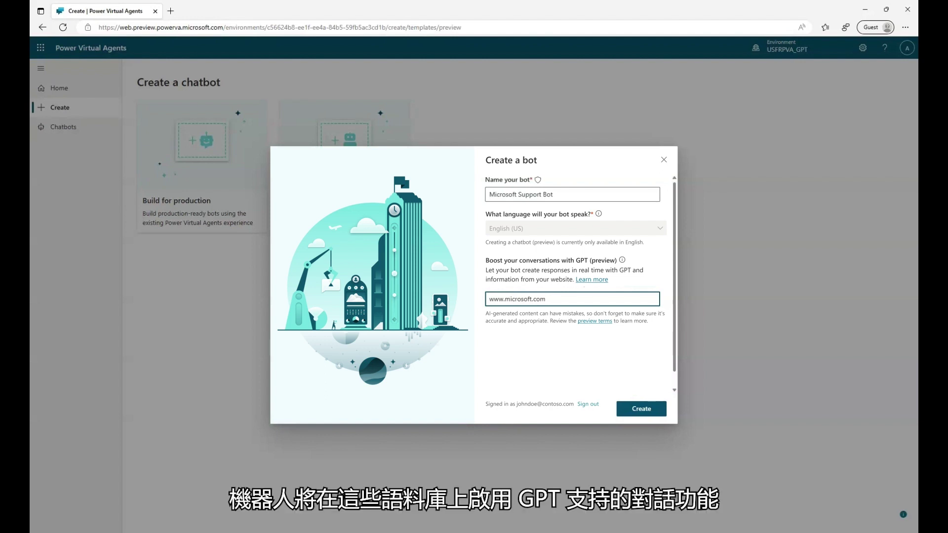
- Create the bot and ask the test chat "What's the latest Surface laptop?"
left_click(639, 407)
type("What's the latest Surface laptop")
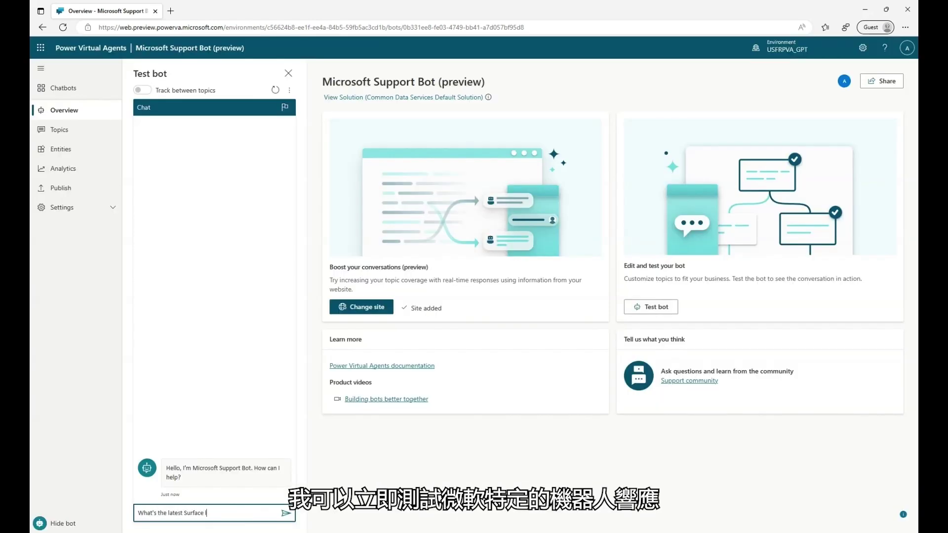
type("?")
key("Return")
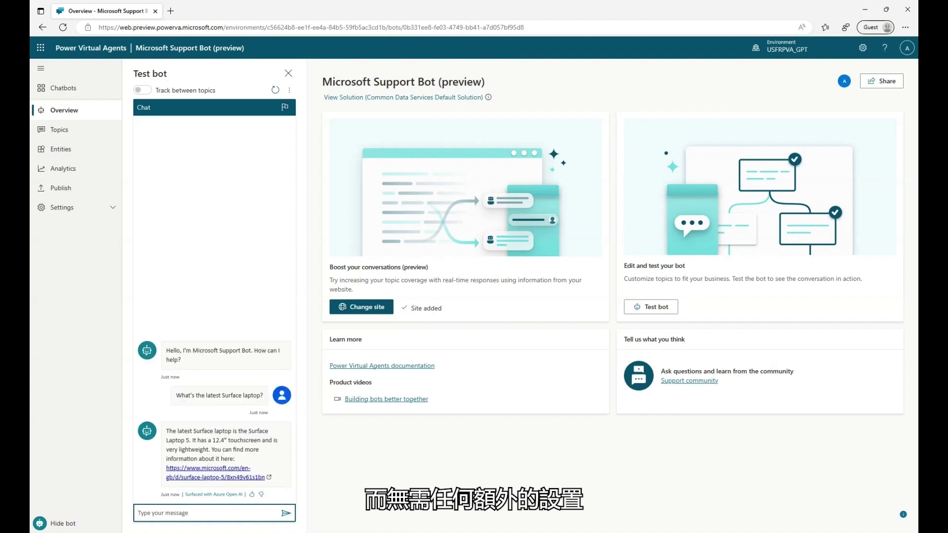